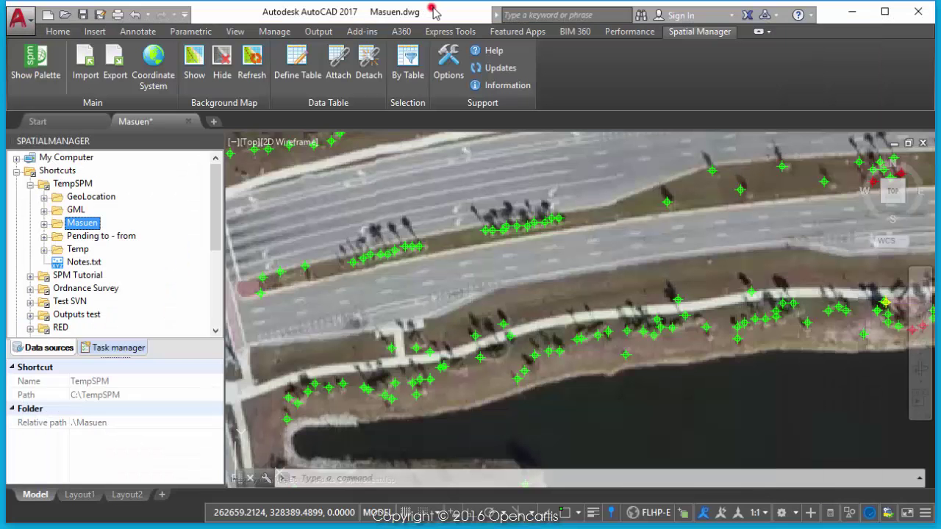
# Start a Spatial Manager export and choose Shortcuts > TempSPM > Masuen > Two as destination.
pyautogui.click(117, 59)
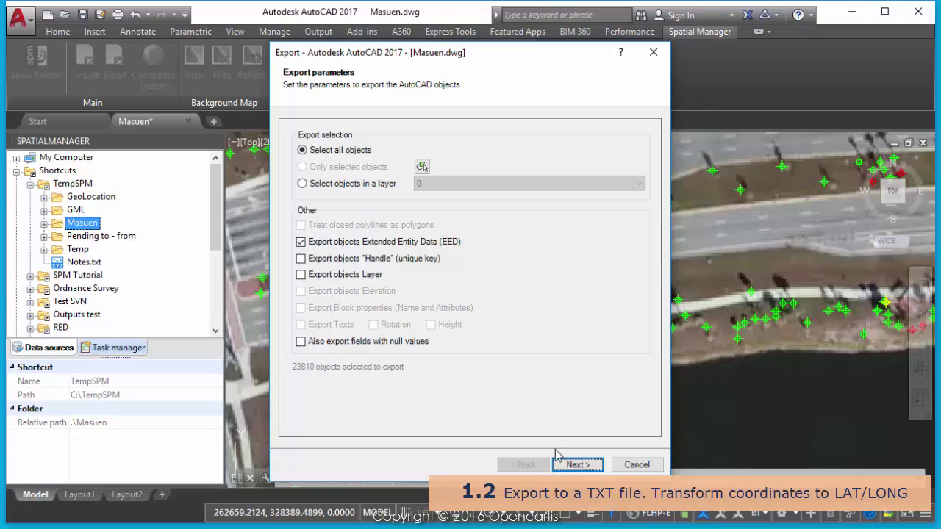
pyautogui.click(566, 464)
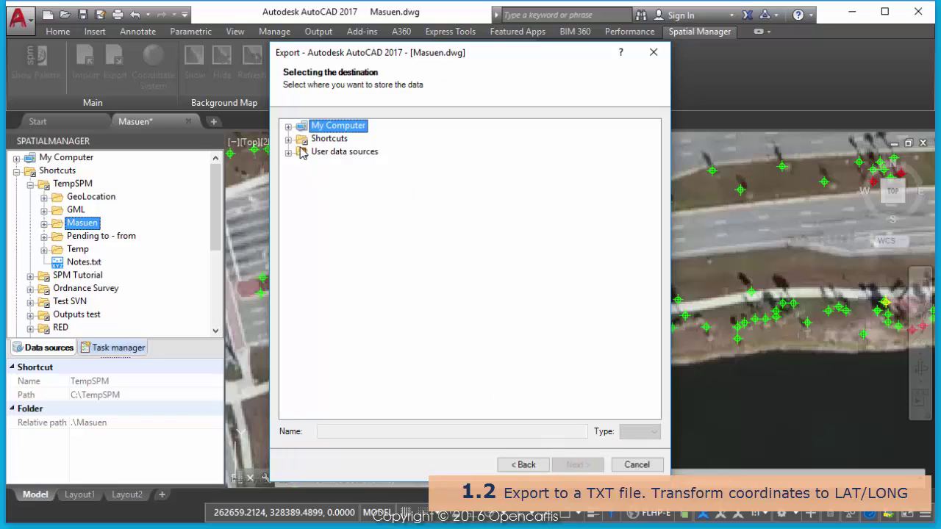
pyautogui.click(288, 139)
pyautogui.click(301, 151)
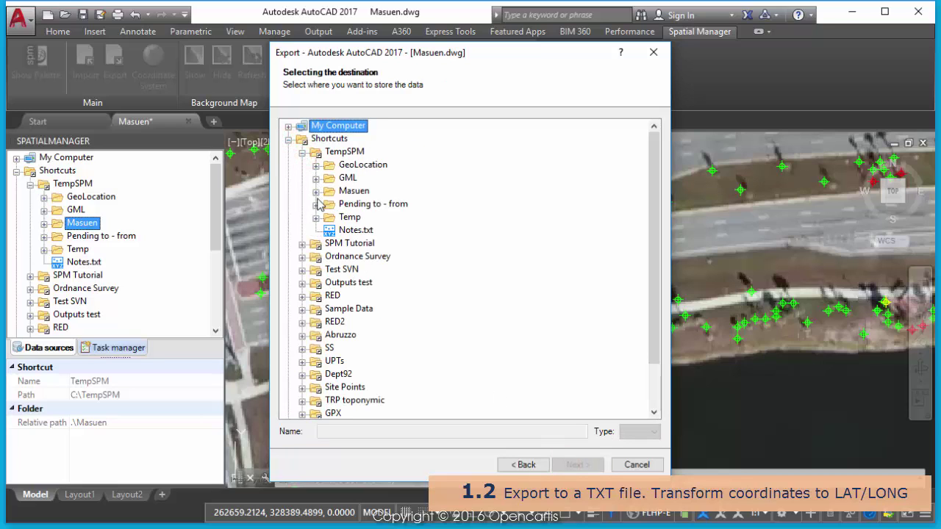
pyautogui.click(317, 191)
pyautogui.click(360, 204)
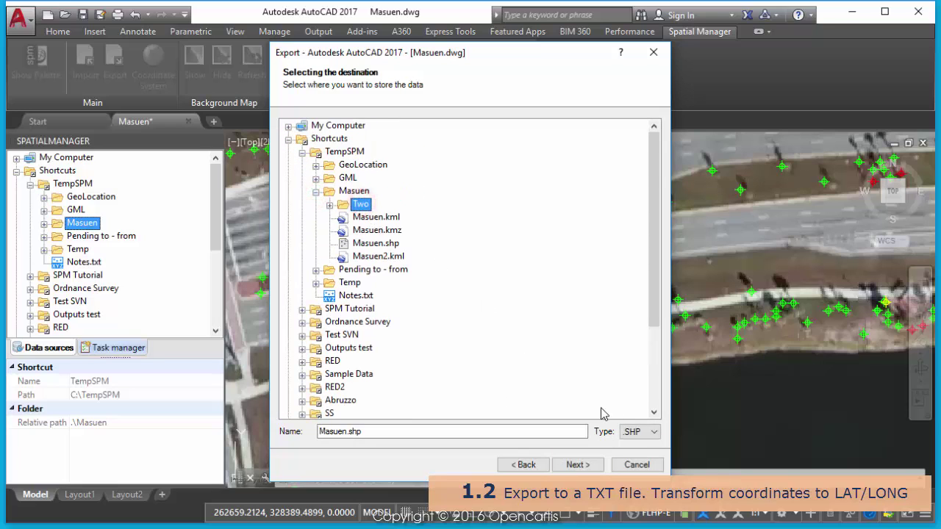
# Set the output file type to .TXT, named Masuen.txt, and continue to format settings.
pyautogui.click(640, 431)
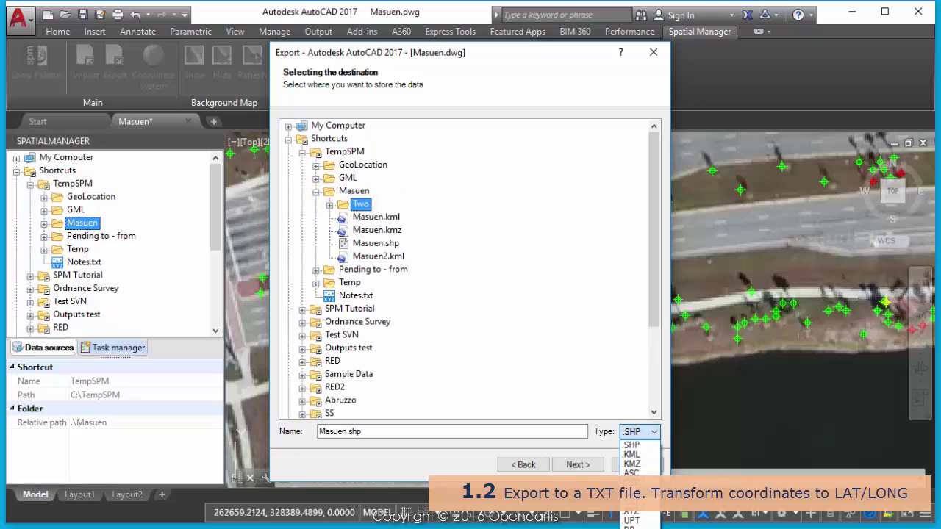
pyautogui.click(631, 492)
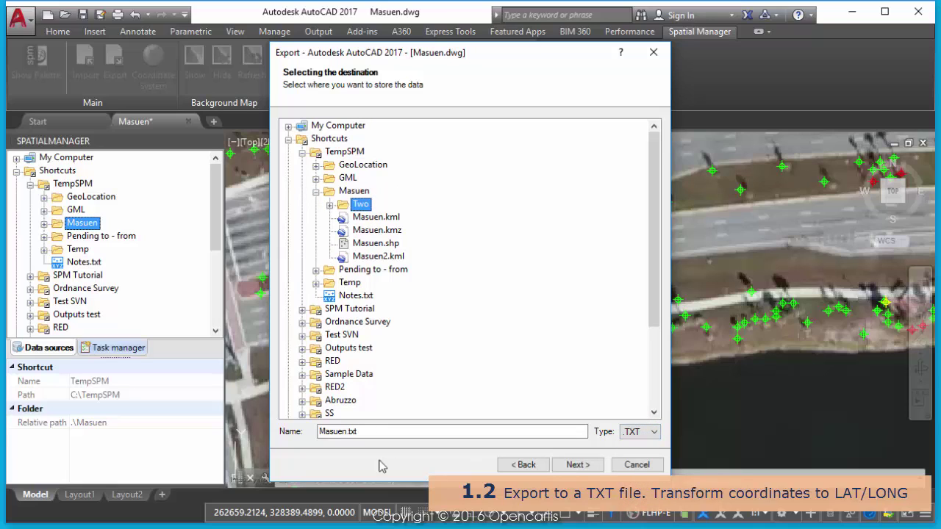
pyautogui.click(345, 431)
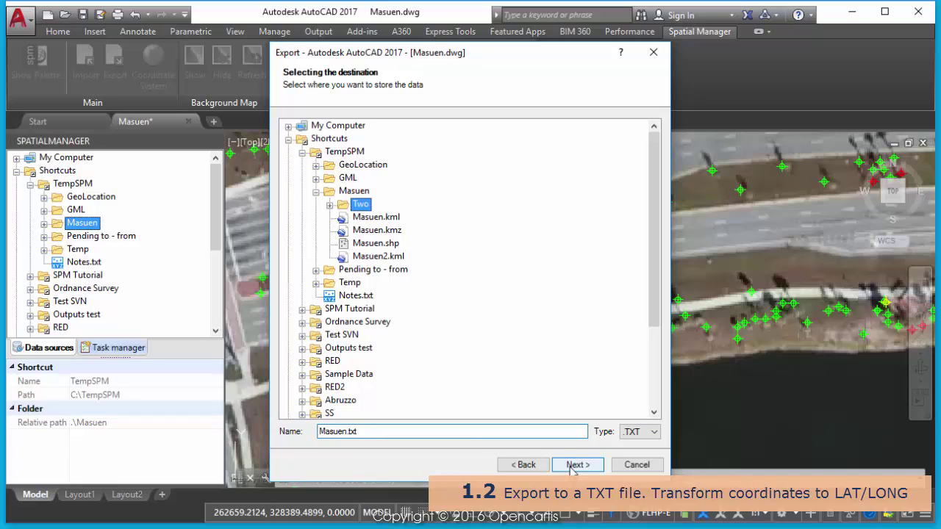
pyautogui.write('2')
pyautogui.click(576, 469)
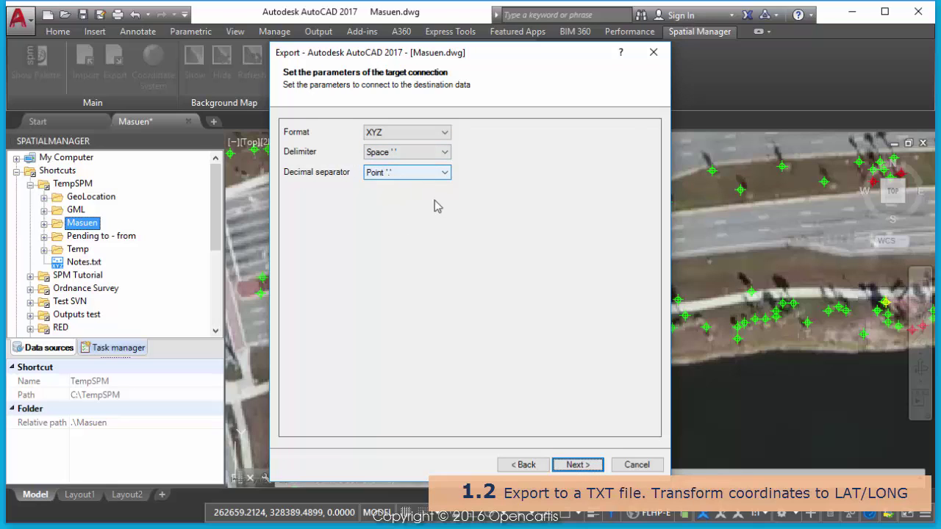
# Override the source CRS, transform to WGS 84, and run the export of all 23810 elements.
pyautogui.click(578, 464)
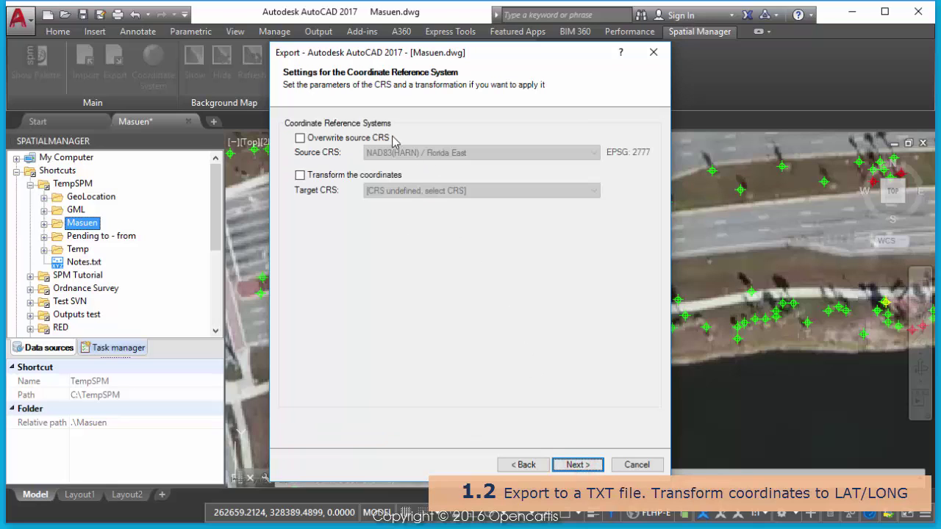
pyautogui.click(368, 138)
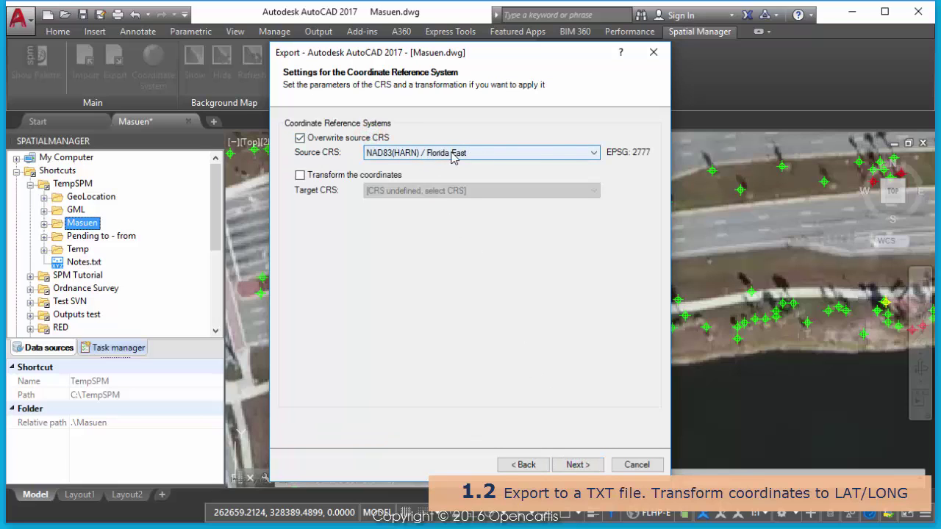
pyautogui.click(390, 175)
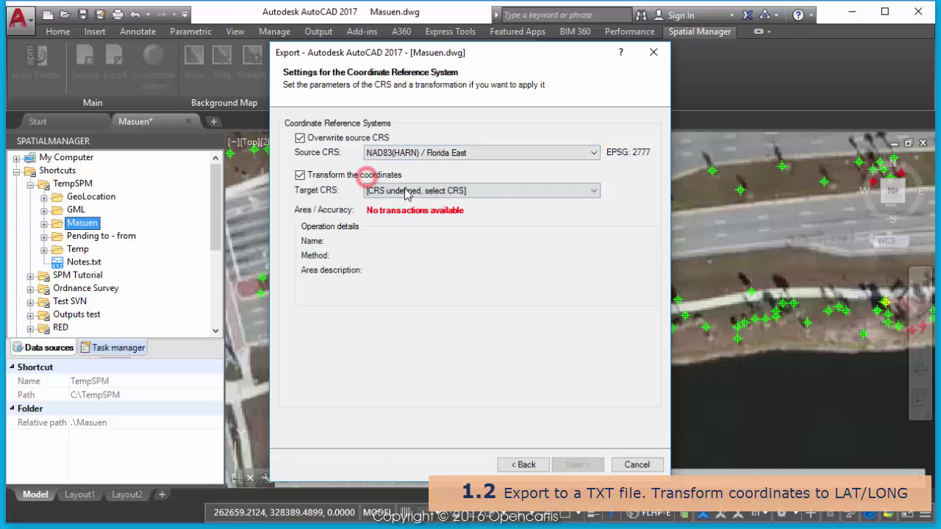
pyautogui.click(407, 192)
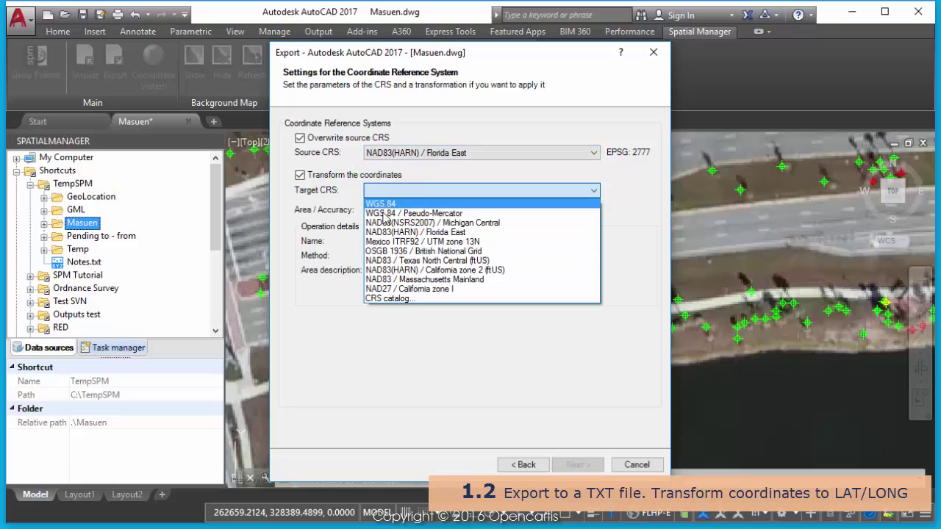
pyautogui.click(382, 204)
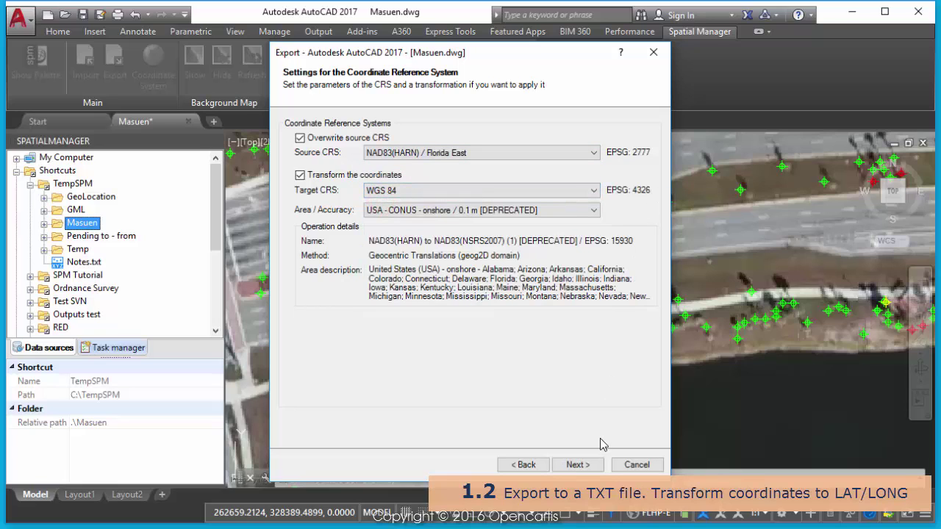
pyautogui.click(585, 465)
pyautogui.click(588, 464)
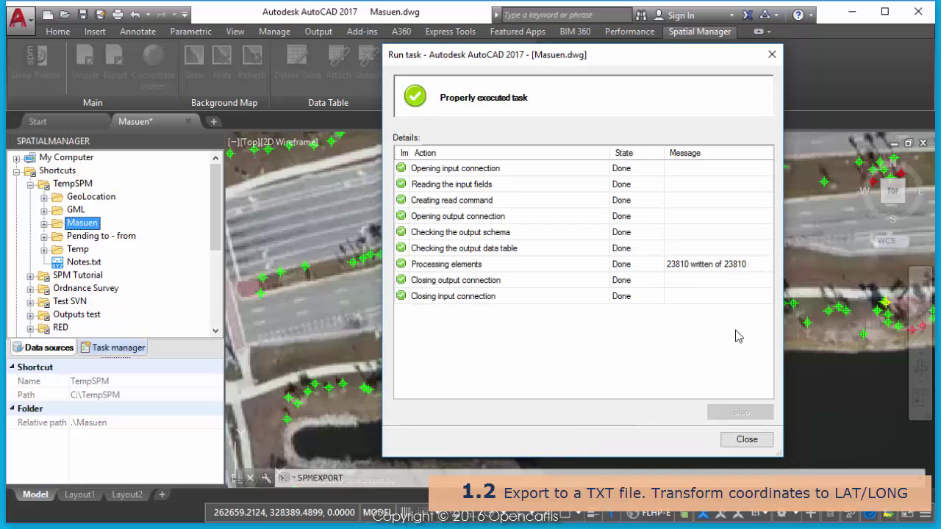
pyautogui.click(747, 439)
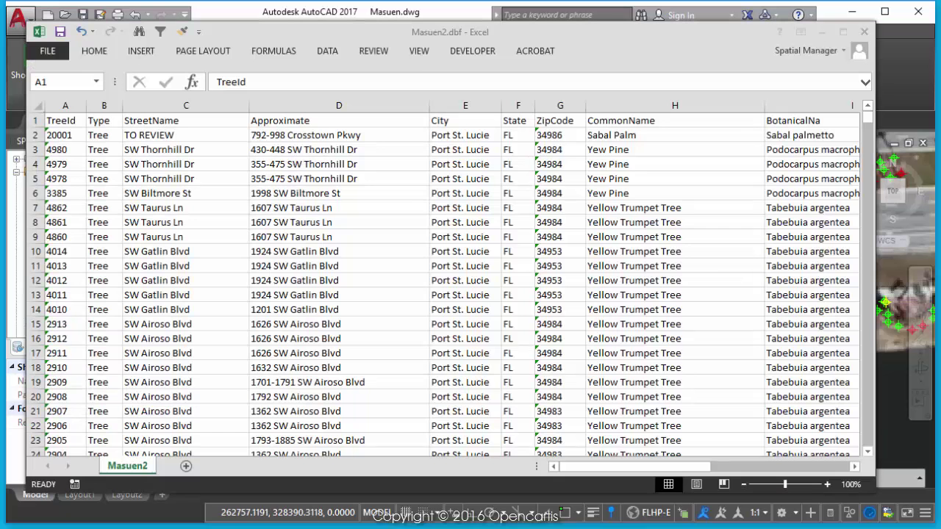
# Open Masuen2.txt from the Two folder in Excel with the Text Files filter.
pyautogui.click(47, 51)
pyautogui.click(58, 141)
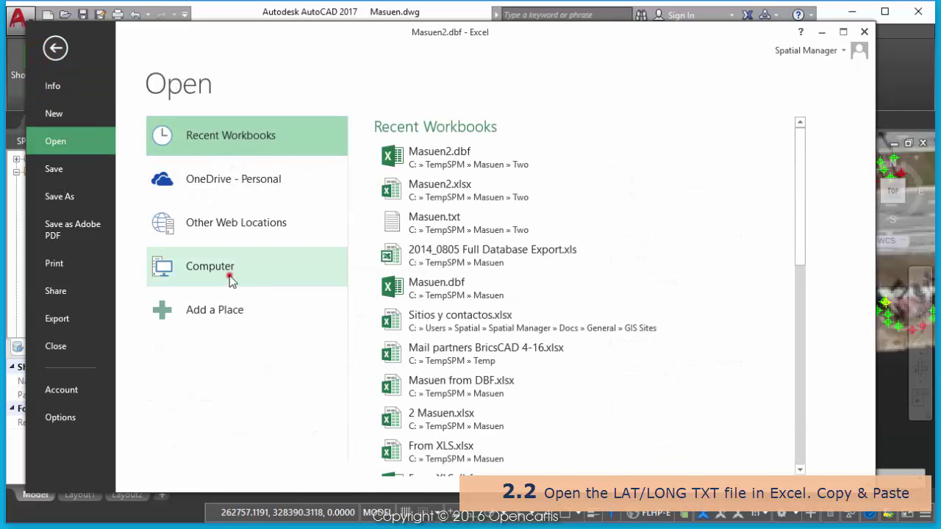
pyautogui.click(230, 279)
pyautogui.click(428, 192)
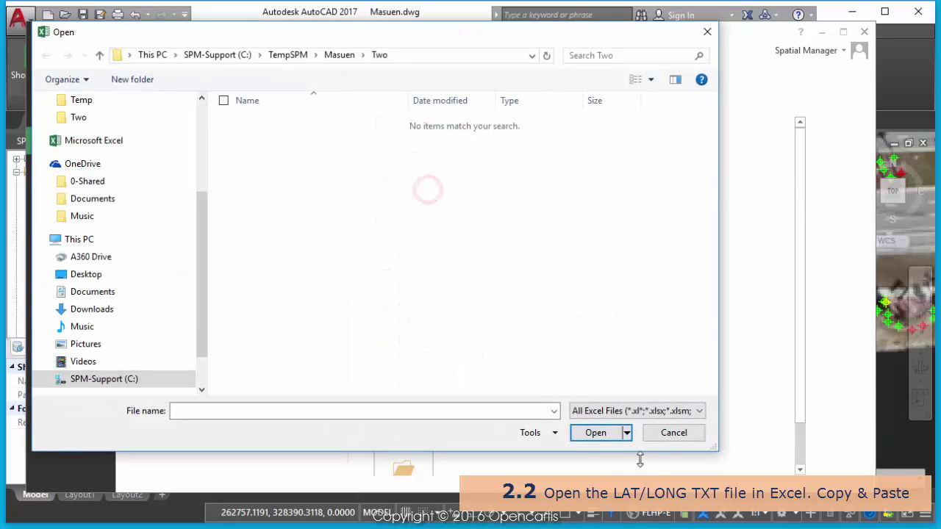
pyautogui.click(637, 411)
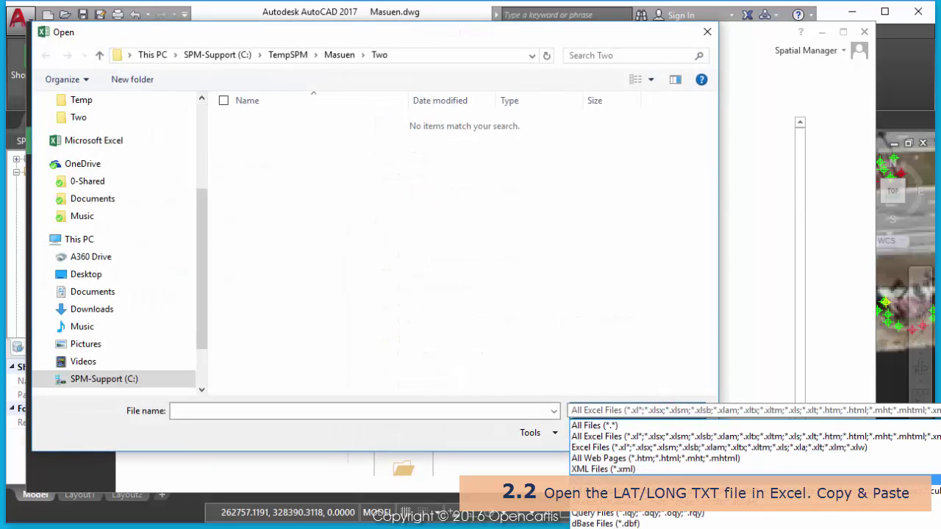
pyautogui.click(603, 480)
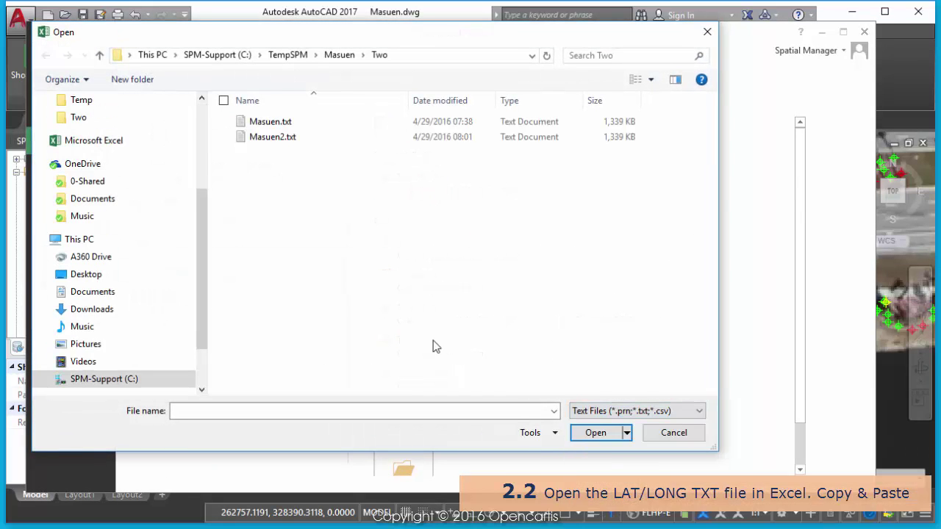
pyautogui.doubleClick(257, 136)
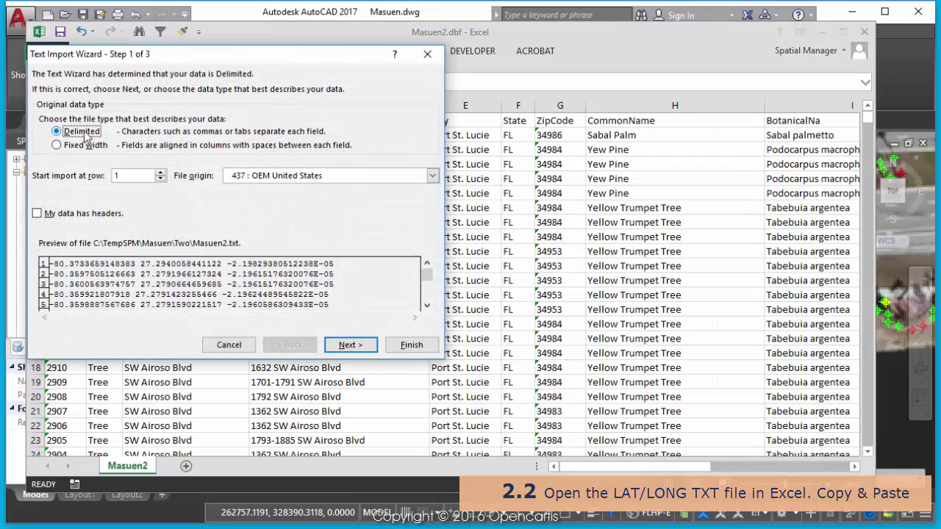
# Import it as delimited data split on spaces instead of tabs.
pyautogui.click(341, 340)
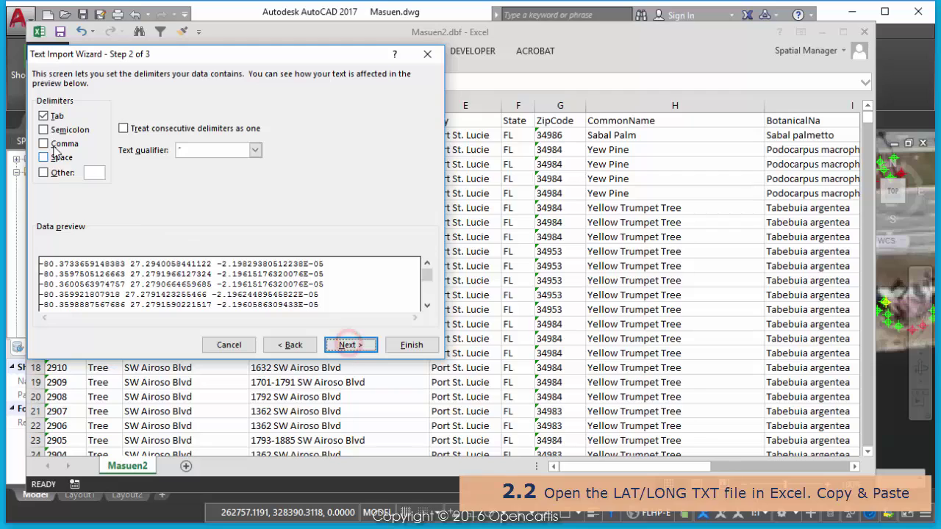
pyautogui.click(44, 117)
pyautogui.click(43, 158)
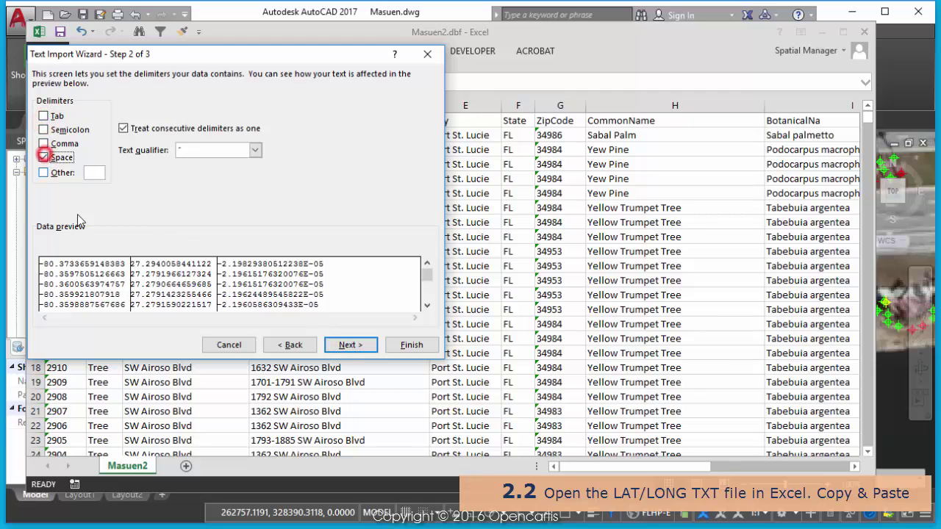
pyautogui.click(356, 345)
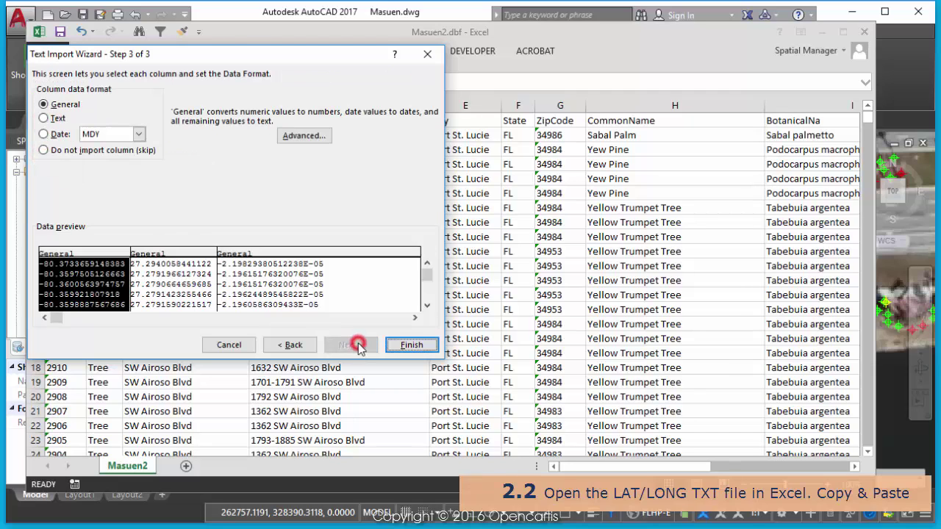
pyautogui.click(409, 344)
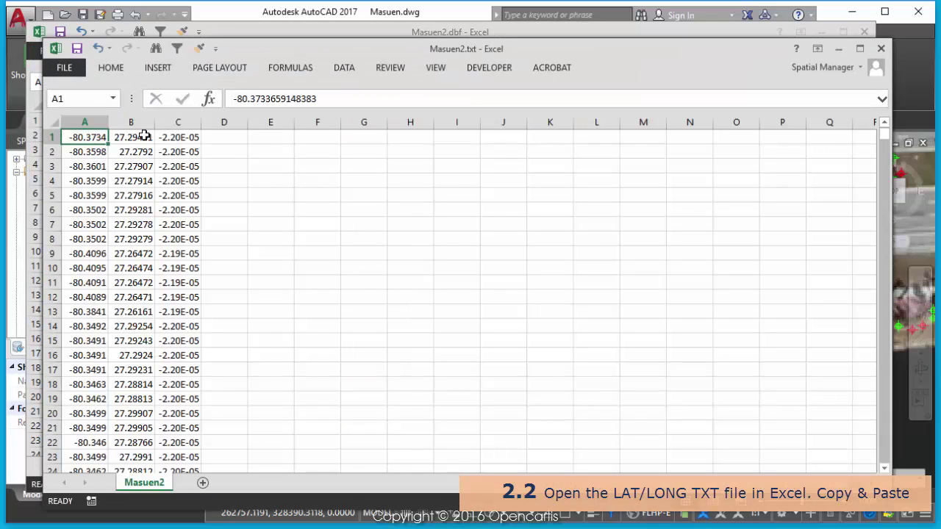
# Insert a blank row above the coordinate data for headers.
pyautogui.click(51, 137)
pyautogui.rightClick(51, 137)
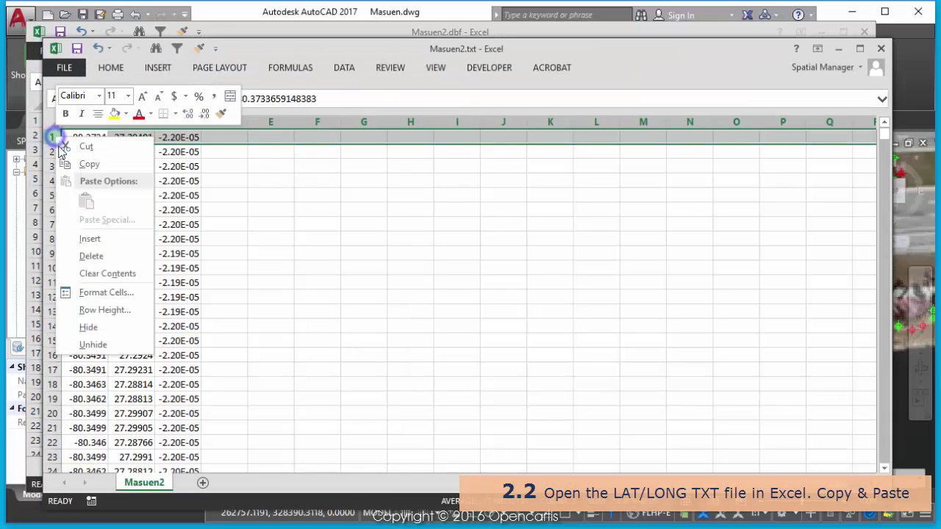
pyautogui.click(89, 243)
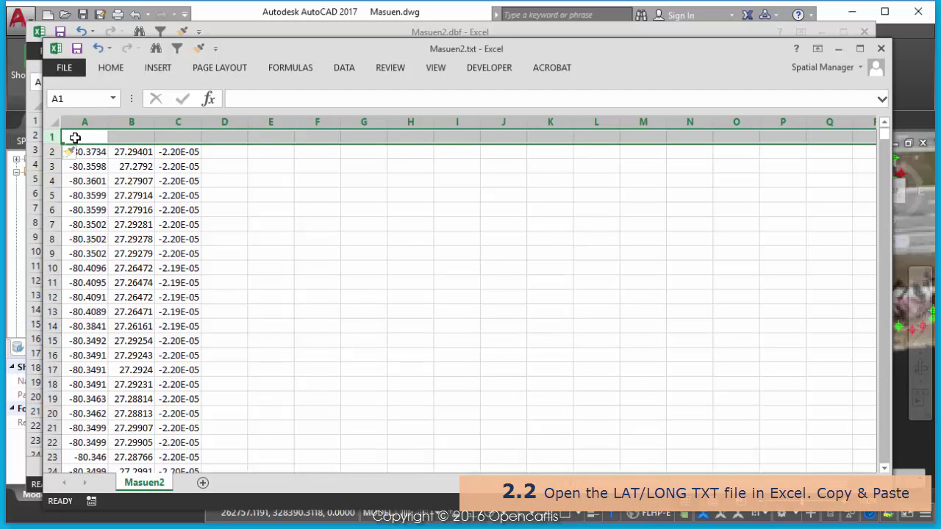
# Label cell A1 'Longitude' and cell B1 'Latitude'.
pyautogui.click(76, 137)
pyautogui.write('Latitu')
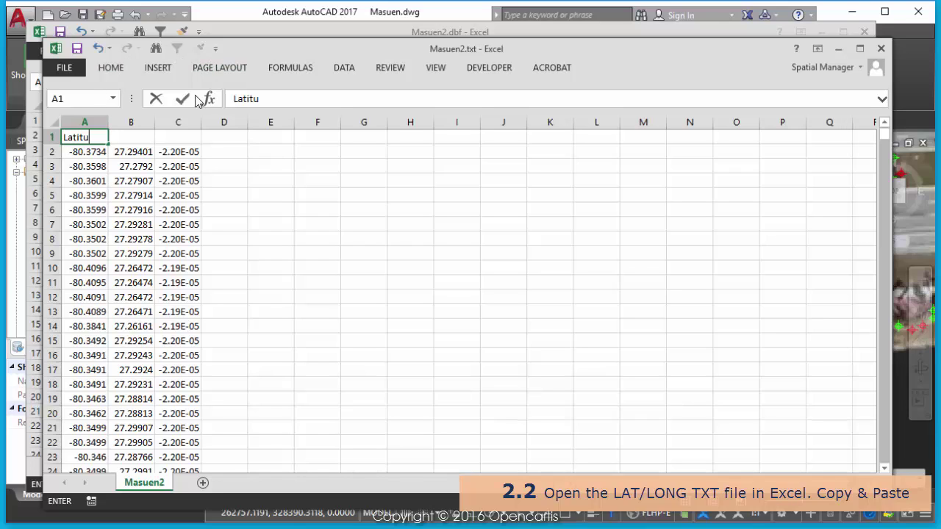
pyautogui.click(144, 130)
pyautogui.doubleClick(98, 136)
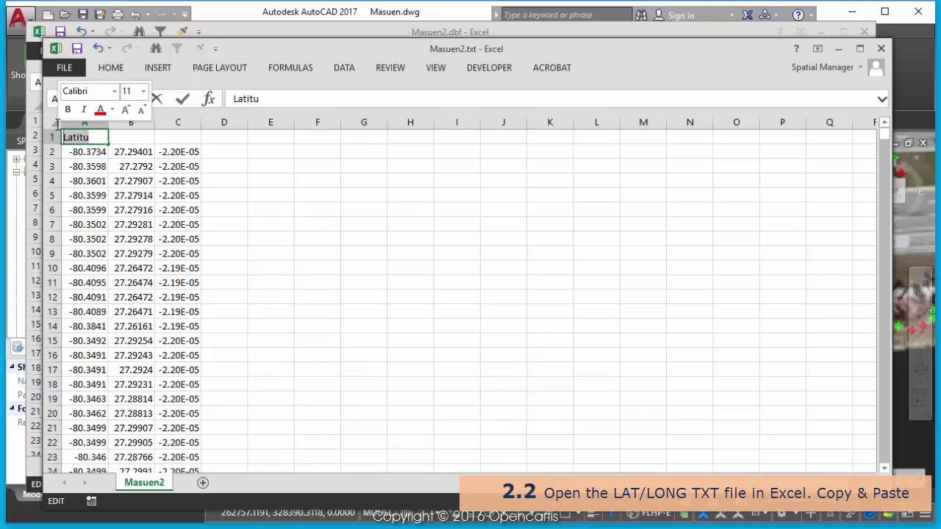
pyautogui.write('L')
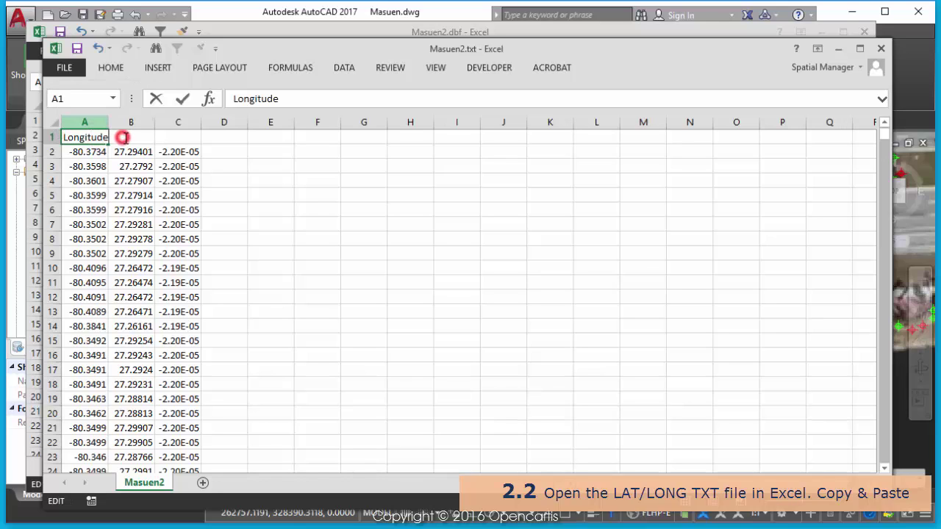
pyautogui.click(127, 164)
pyautogui.click(128, 138)
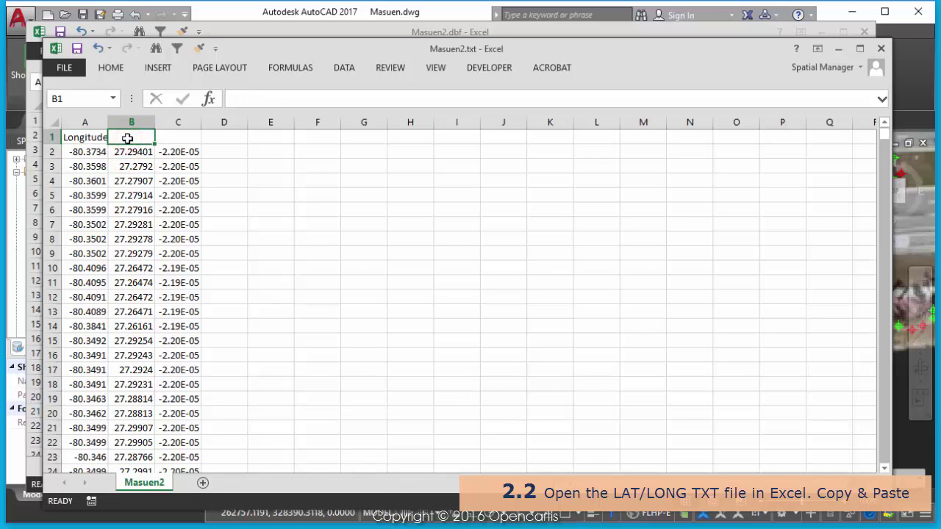
pyautogui.write('Latitude')
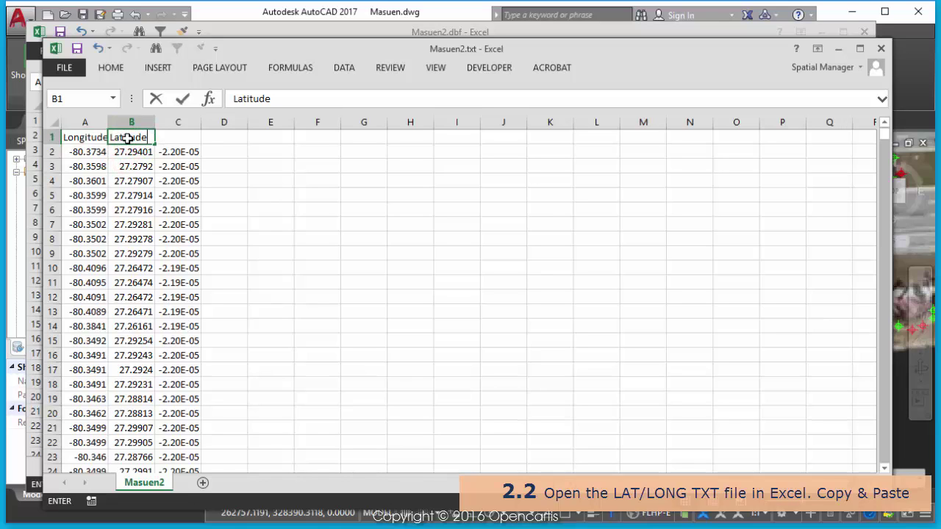
pyautogui.press('Return')
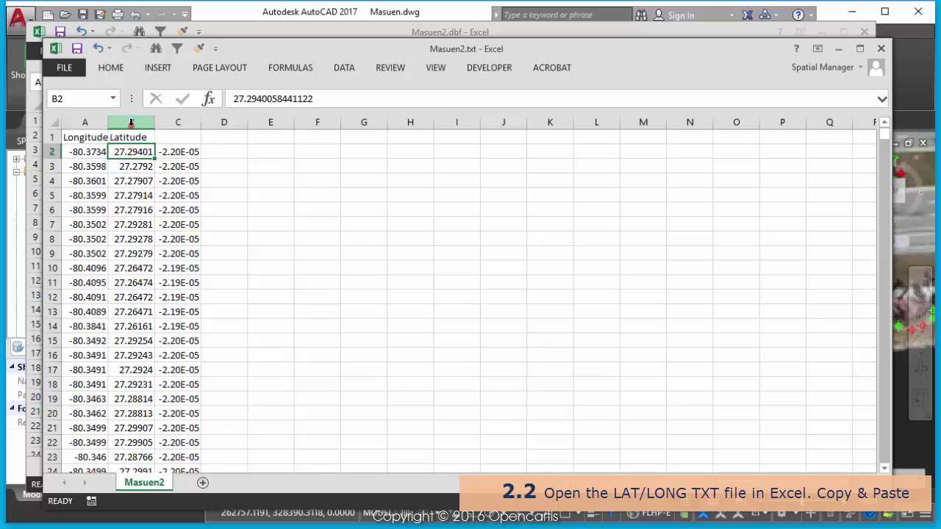
# Copy the Latitude column into Masuen2.dbf as column C, before StreetName.
pyautogui.click(131, 123)
pyautogui.rightClick(131, 123)
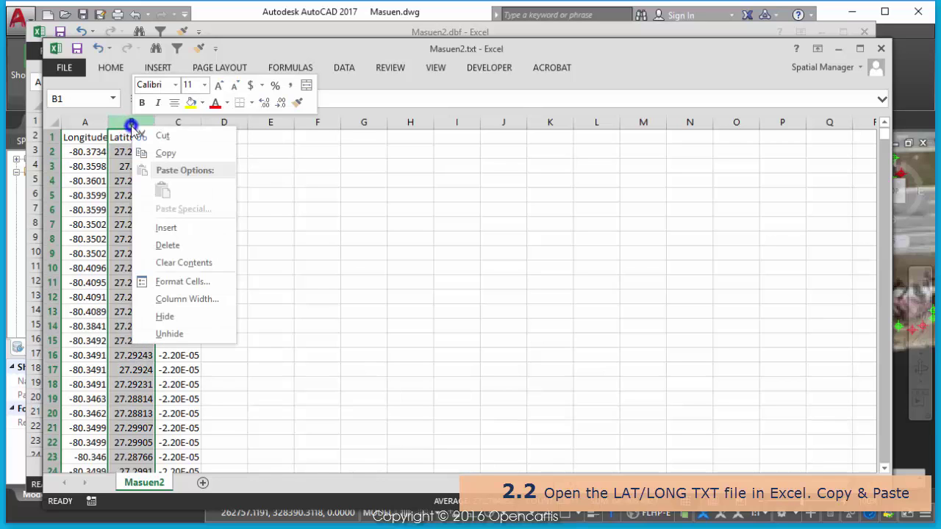
pyautogui.click(163, 155)
pyautogui.click(223, 28)
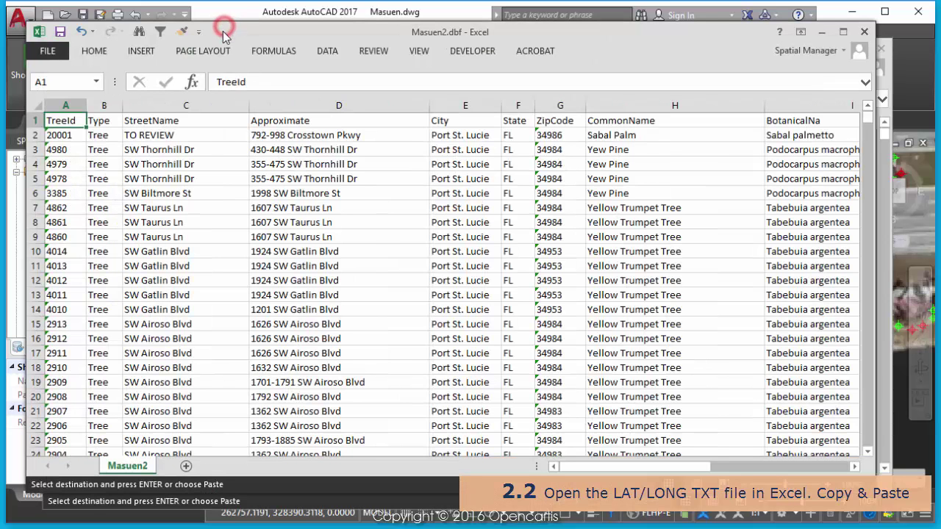
pyautogui.click(173, 106)
pyautogui.rightClick(173, 107)
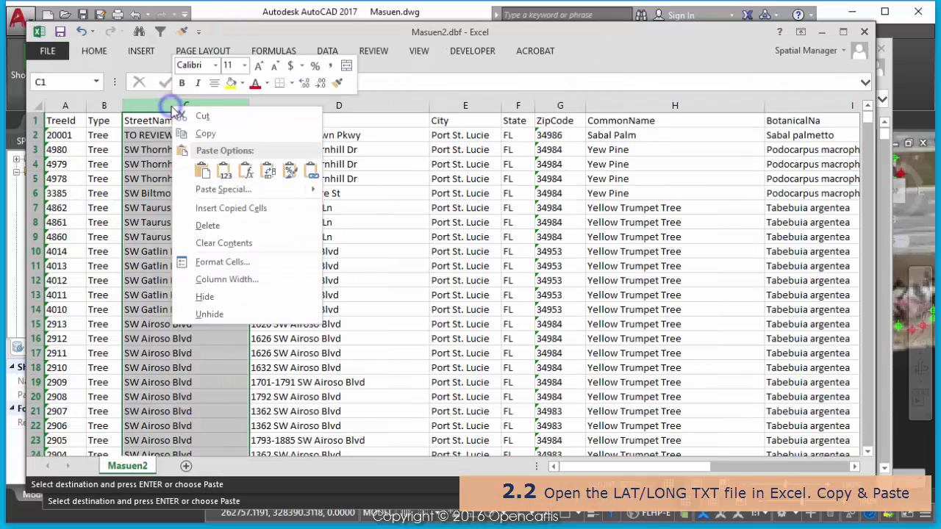
pyautogui.click(201, 209)
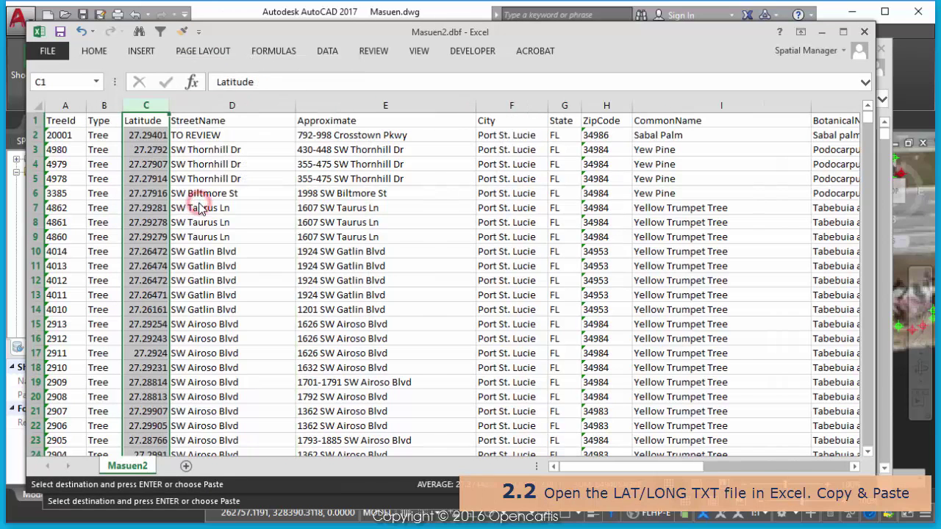
# Copy the Longitude column into Masuen2.dbf as column D, after Latitude.
pyautogui.click(889, 94)
pyautogui.click(94, 122)
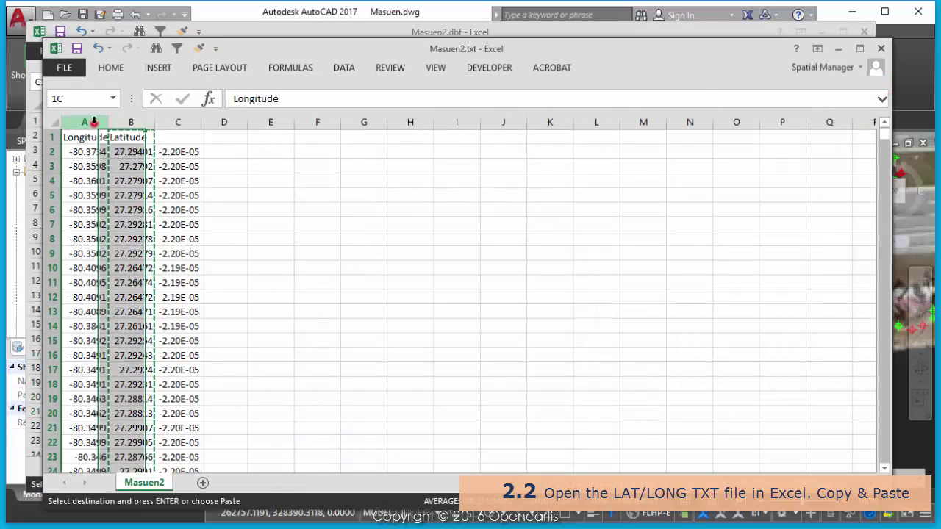
pyautogui.rightClick(93, 126)
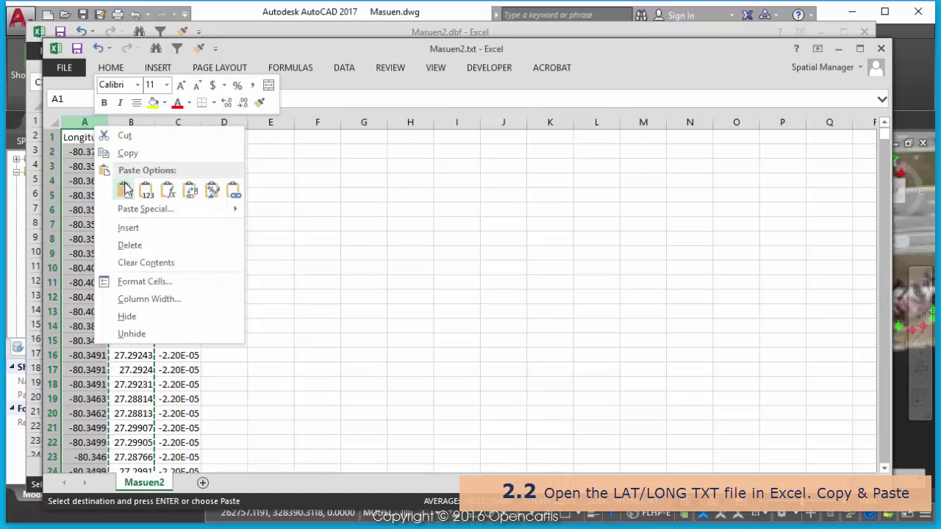
pyautogui.click(129, 154)
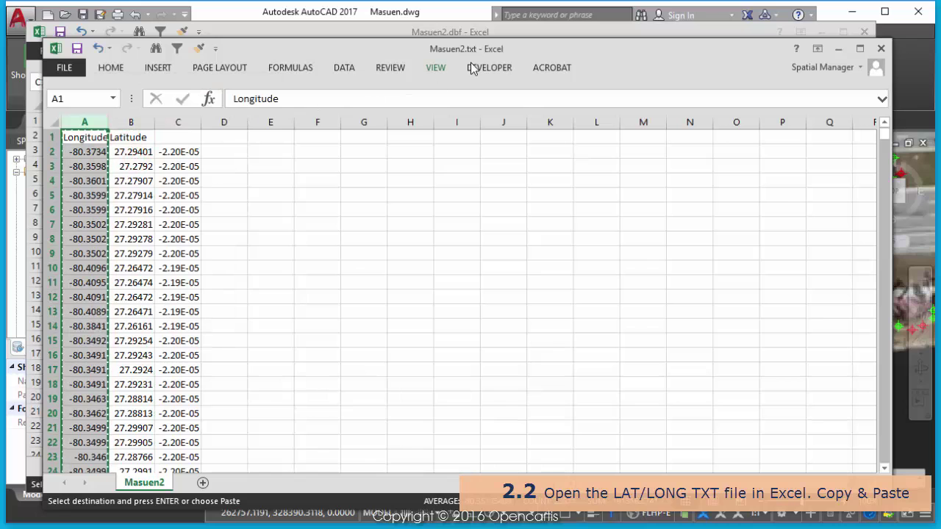
pyautogui.click(510, 33)
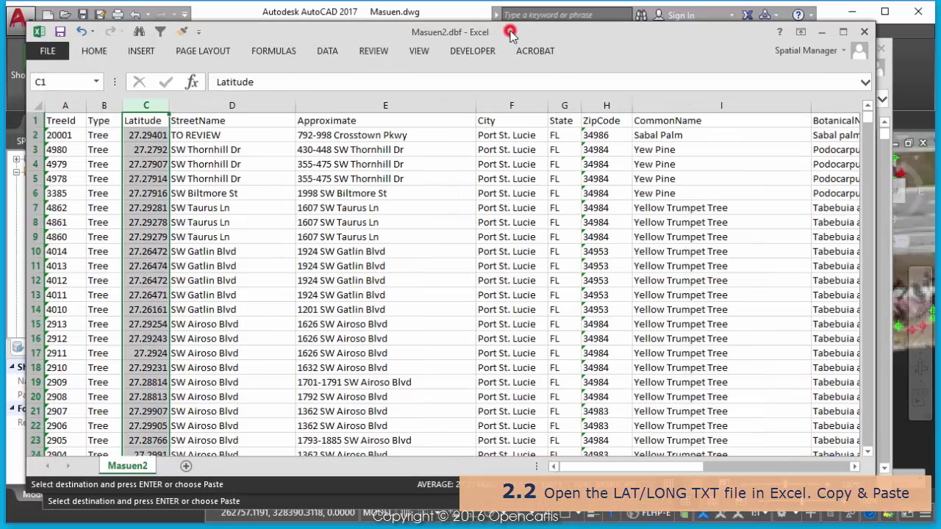
pyautogui.click(250, 105)
pyautogui.rightClick(250, 105)
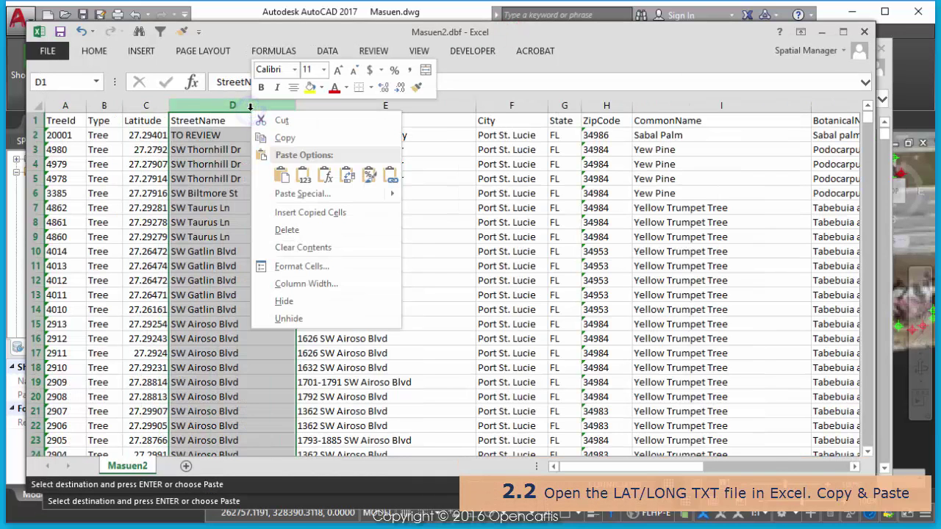
pyautogui.click(279, 212)
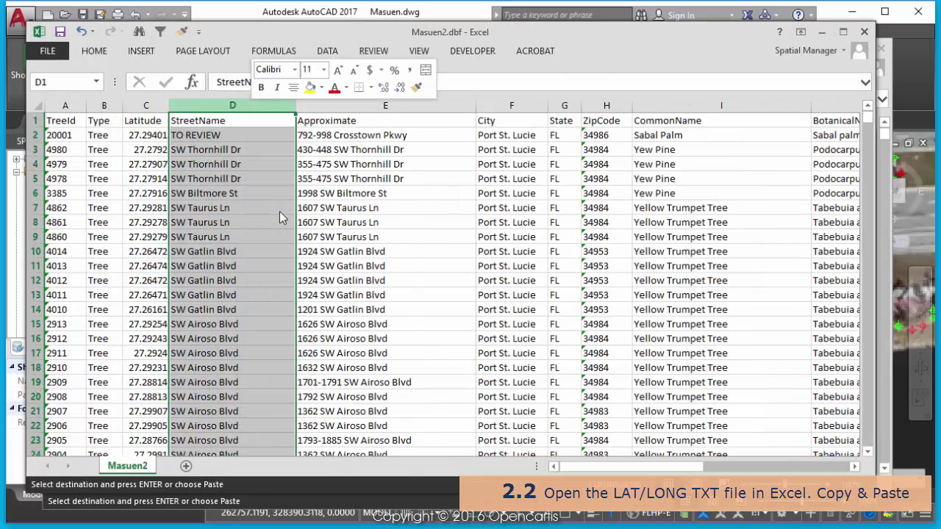
# Select the Latitude and Longitude columns and bring up Format Cells for them.
pyautogui.moveTo(146, 105); pyautogui.dragTo(190, 107)
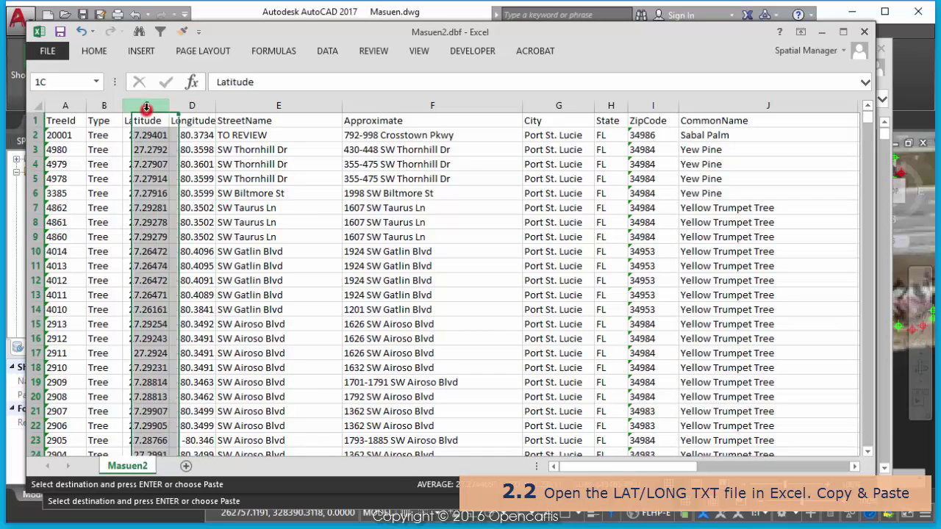
pyautogui.rightClick(190, 106)
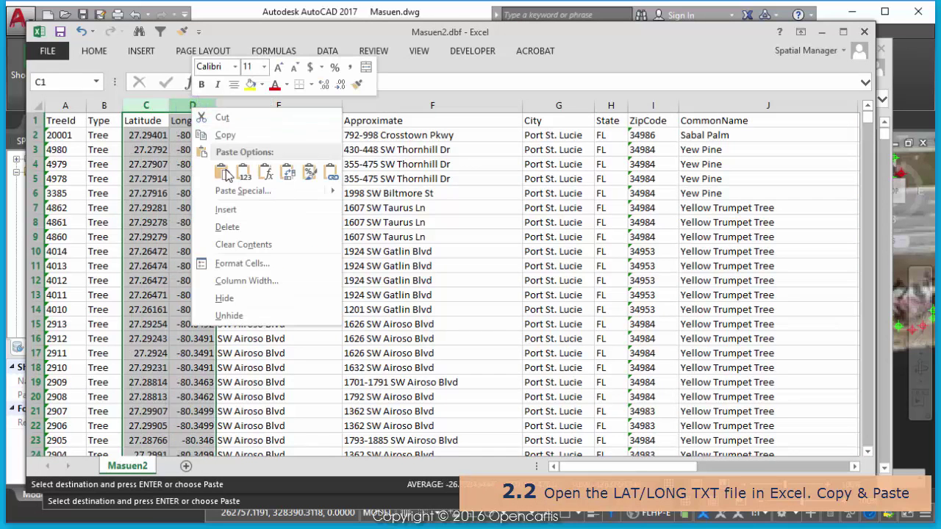
pyautogui.click(234, 257)
pyautogui.press('Escape')
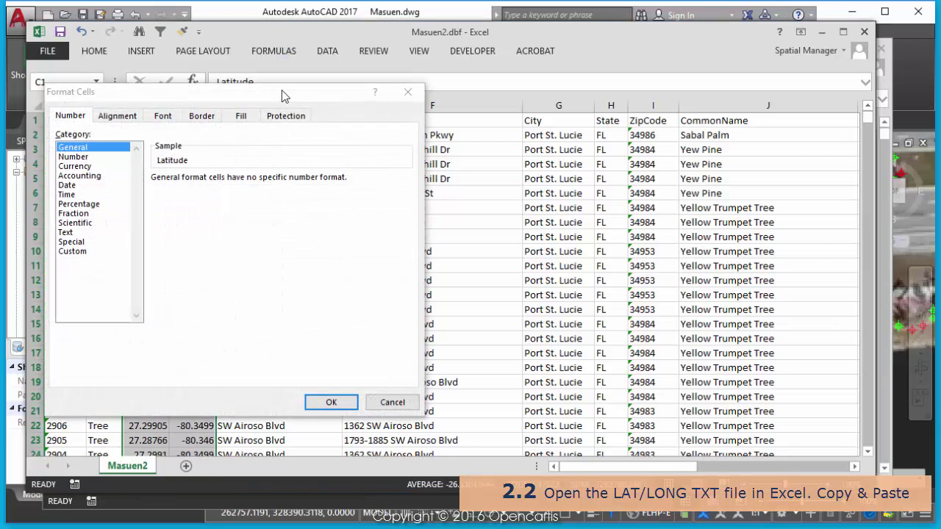
# Format columns C:D as Number with 8 decimal places, e.g. -80.36005640.
pyautogui.click(84, 156)
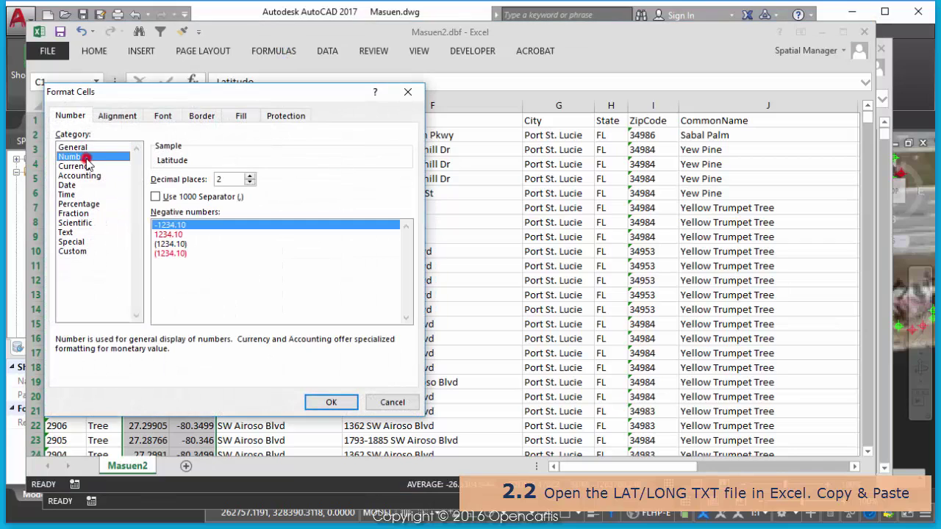
pyautogui.doubleClick(221, 179)
pyautogui.write('8')
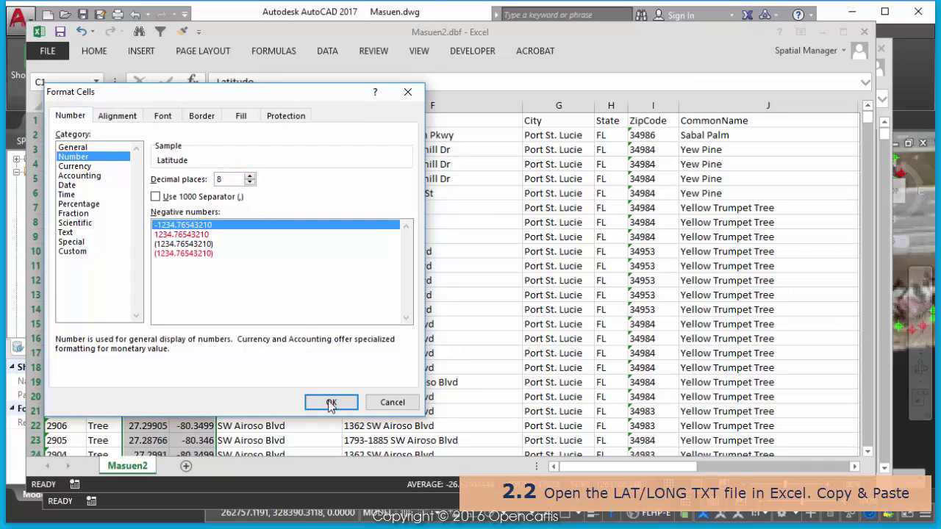
pyautogui.click(331, 403)
pyautogui.click(184, 167)
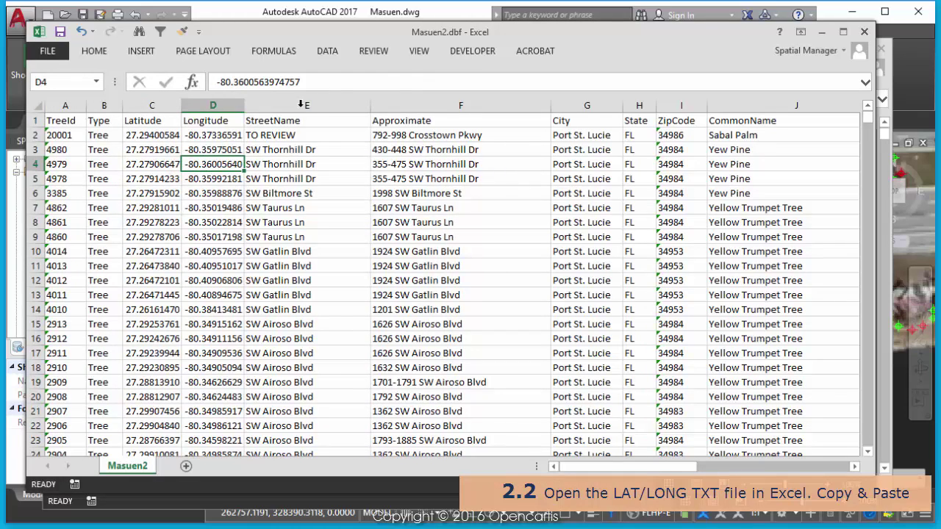
# Save As Masuen2.xlsx, Excel Workbook (*.xlsx) type, in the Masuen\Two folder.
pyautogui.click(60, 49)
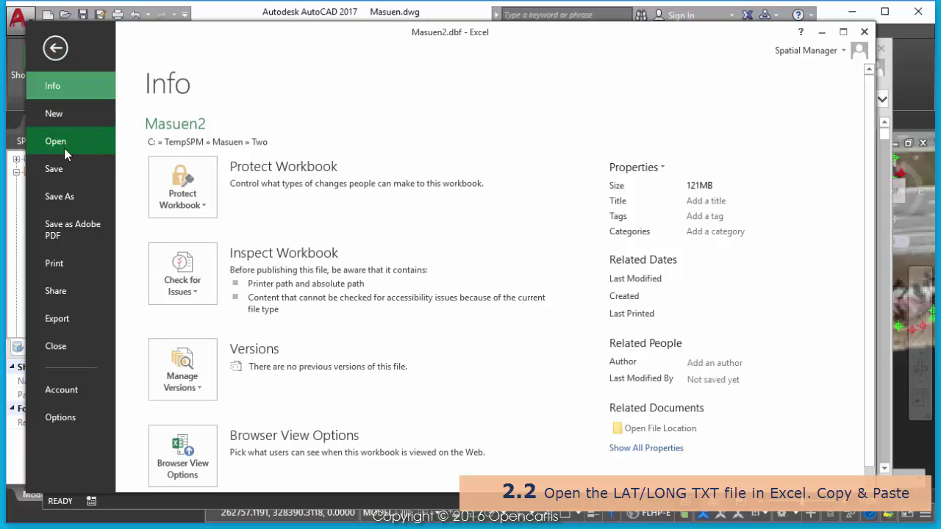
pyautogui.click(63, 197)
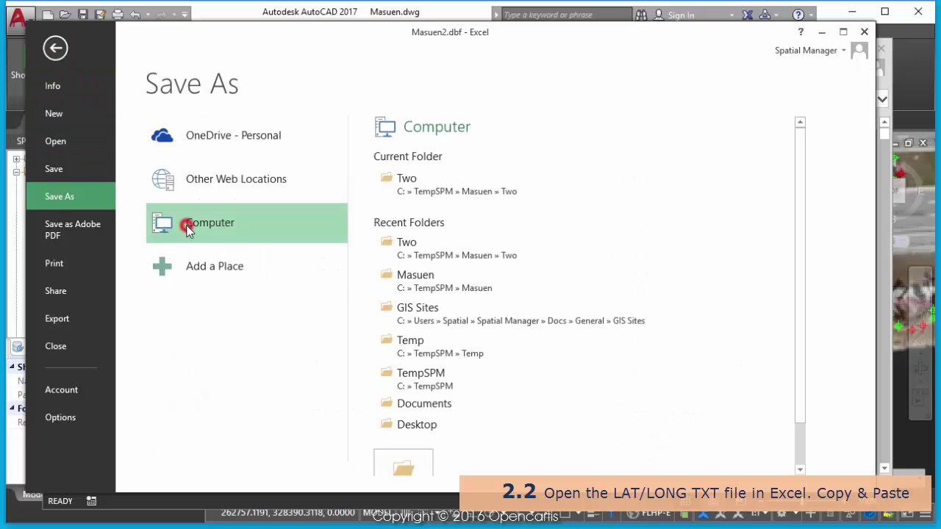
pyautogui.click(388, 182)
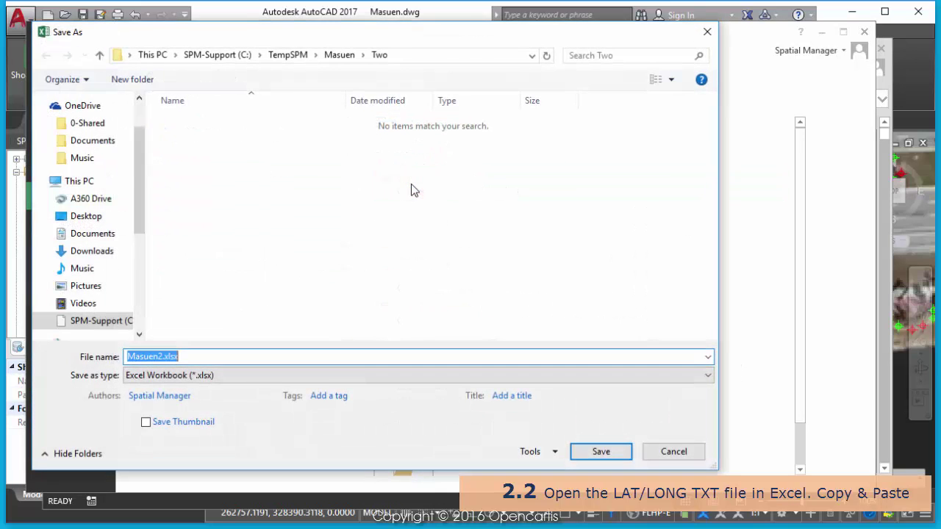
pyautogui.click(193, 376)
pyautogui.click(197, 382)
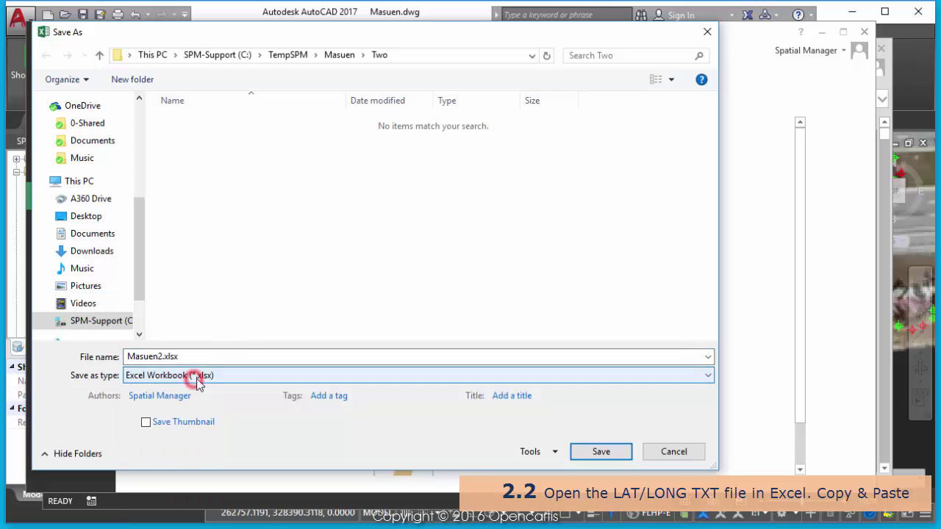
pyautogui.click(609, 453)
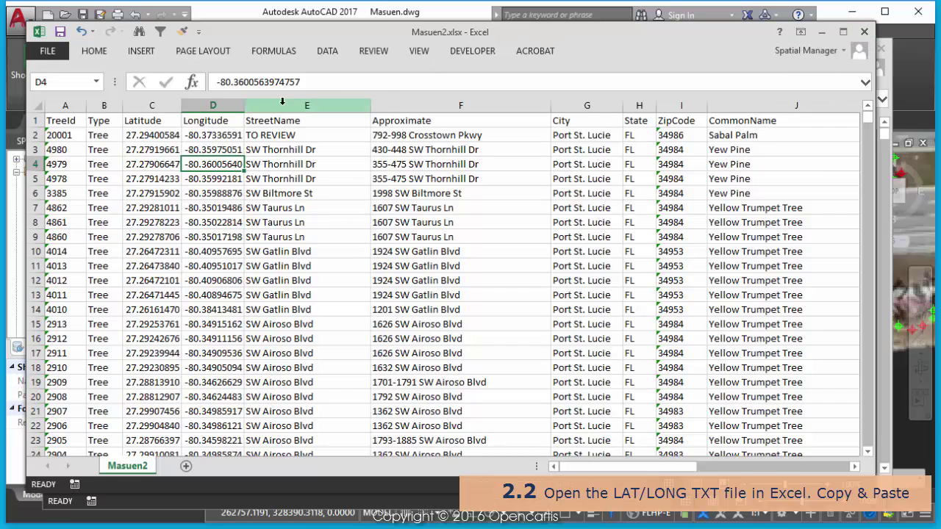
pyautogui.click(157, 105)
pyautogui.click(201, 107)
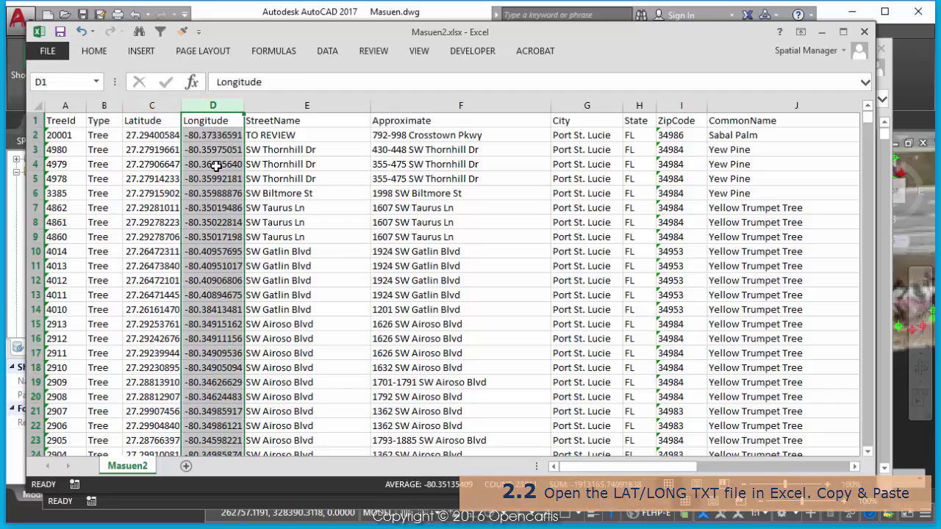